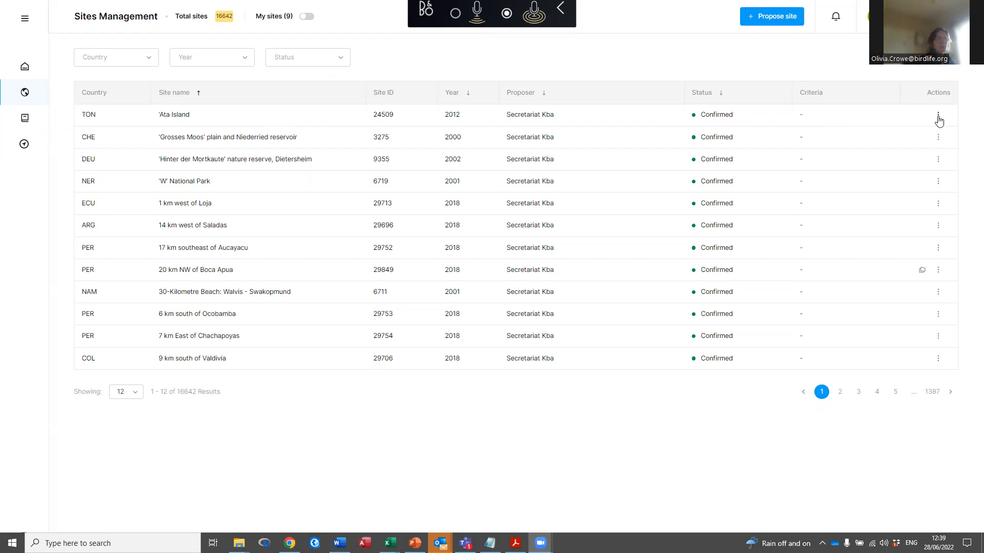
Step: Start a biodiversity assessment for the 'Ata Island site and open its species assessment section
click(938, 117)
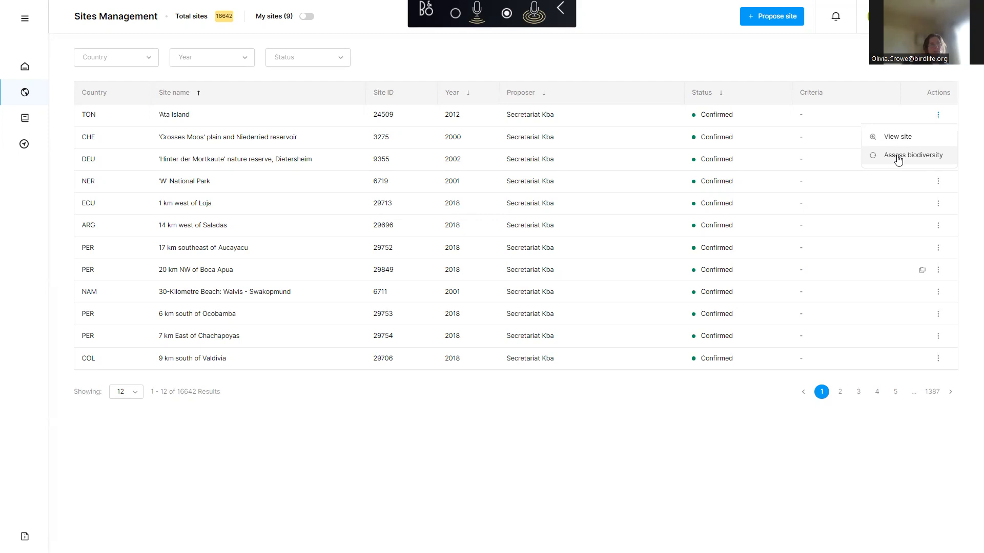
click(898, 155)
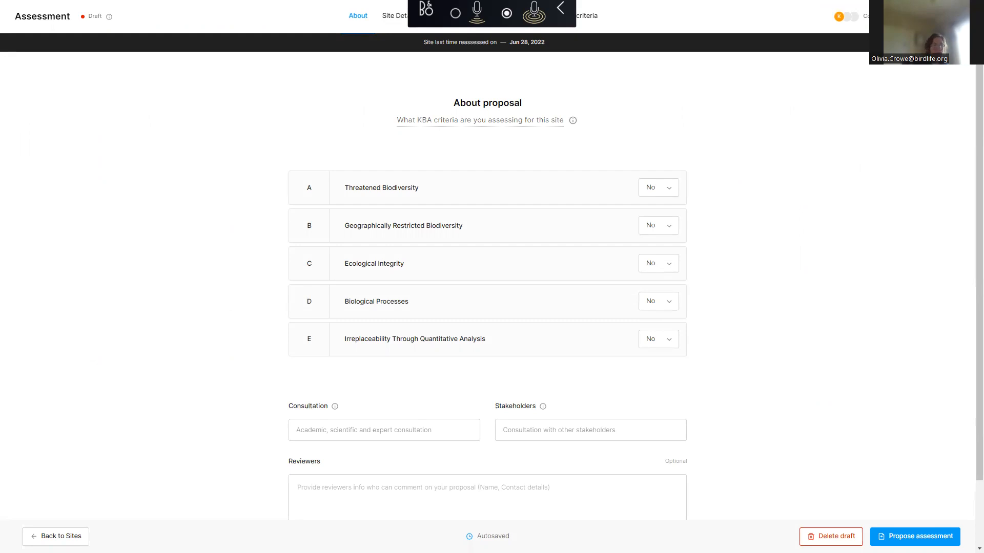
click(561, 8)
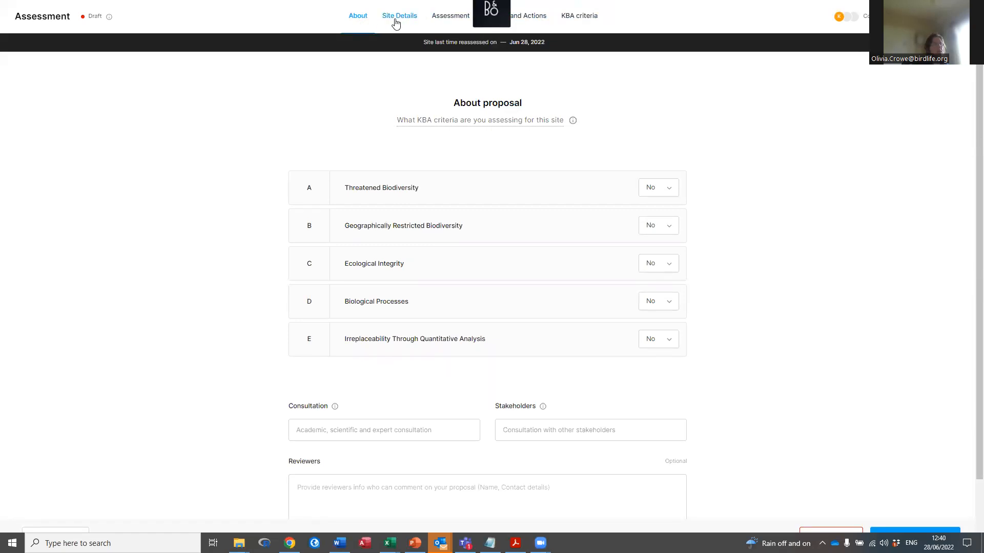
click(441, 19)
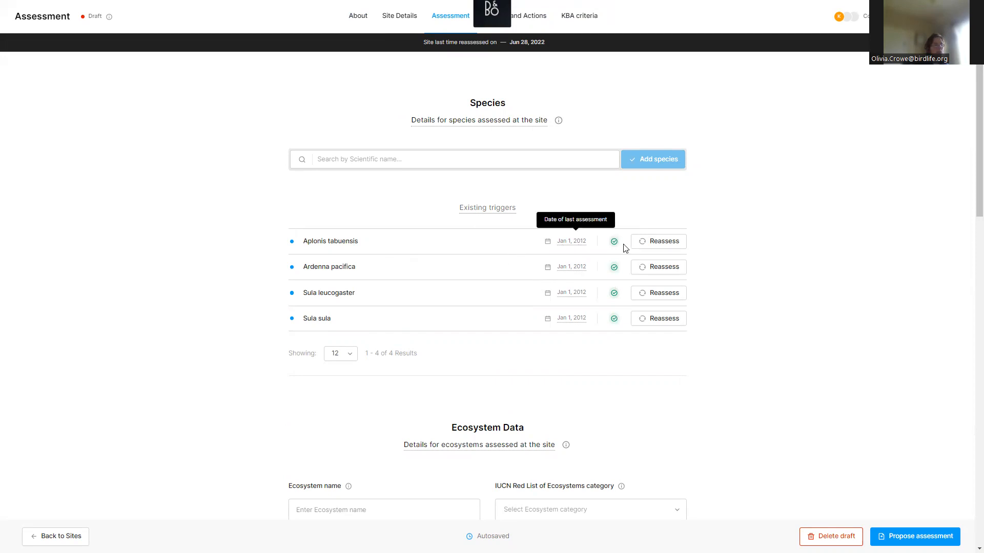
Step: Open the reassessment of Aplonis tabuensis and review its assessment details through the justification for no change
click(659, 246)
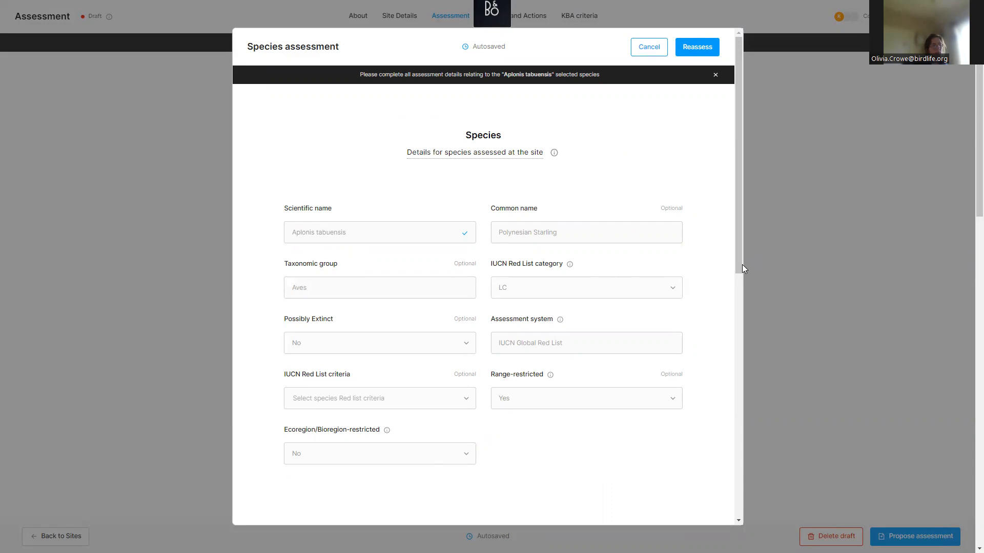
drag(740, 265, 758, 459)
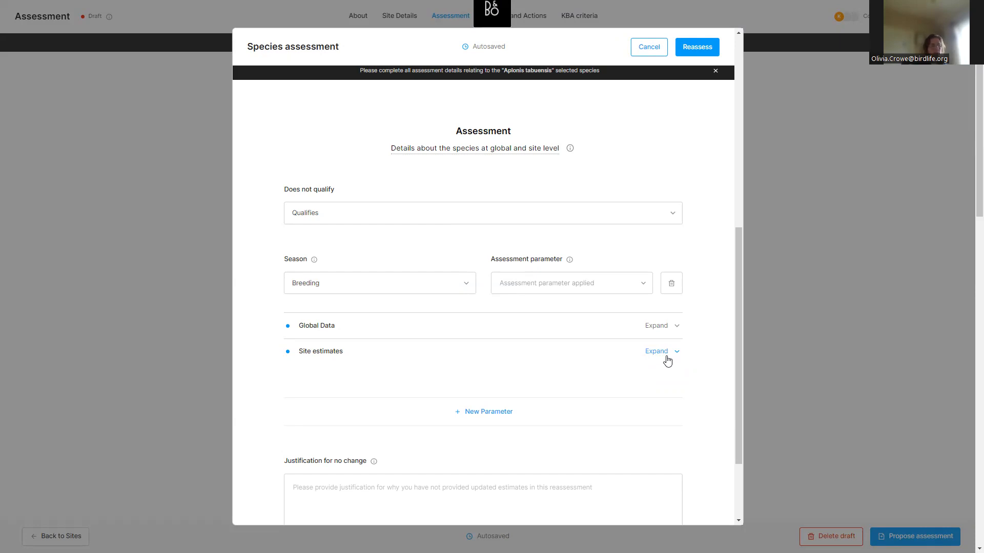
click(297, 494)
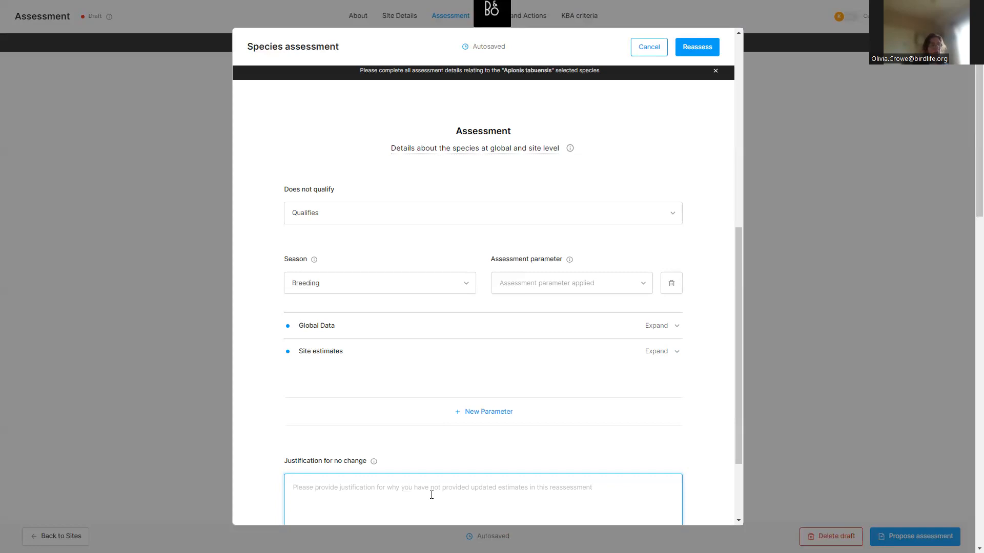
drag(736, 432, 737, 423)
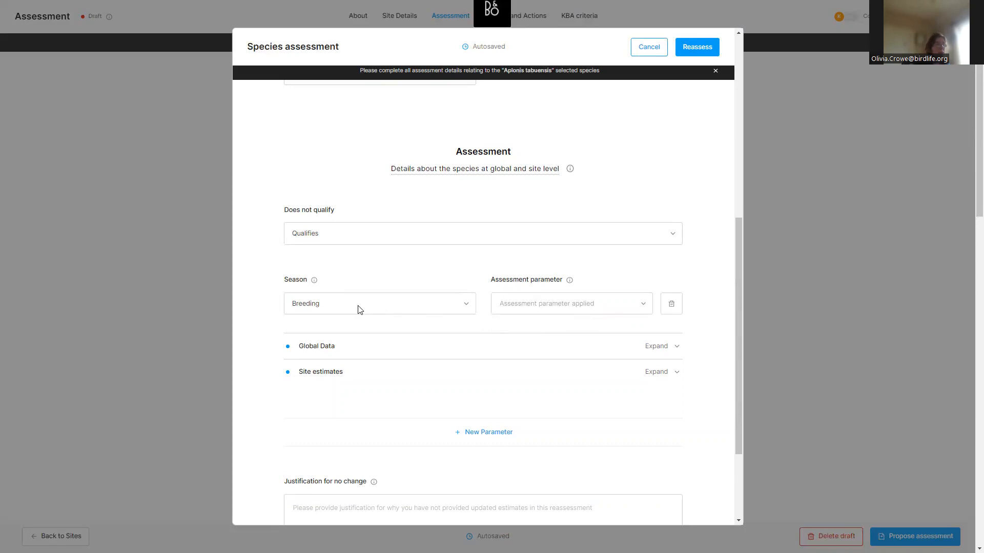
Step: Set the breeding season's assessment parameter to (i) Number Of Mature Individuals and add a new parameter
click(551, 311)
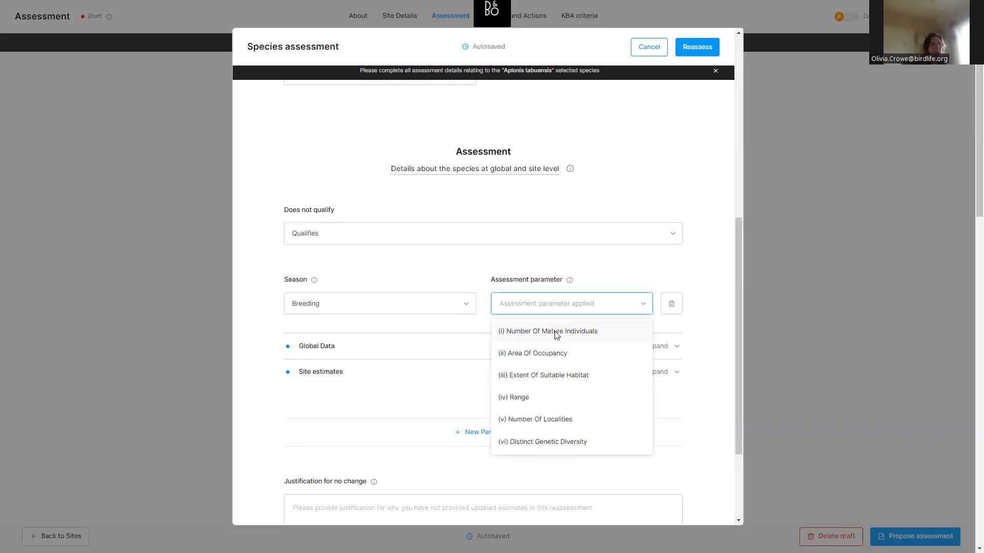
click(556, 332)
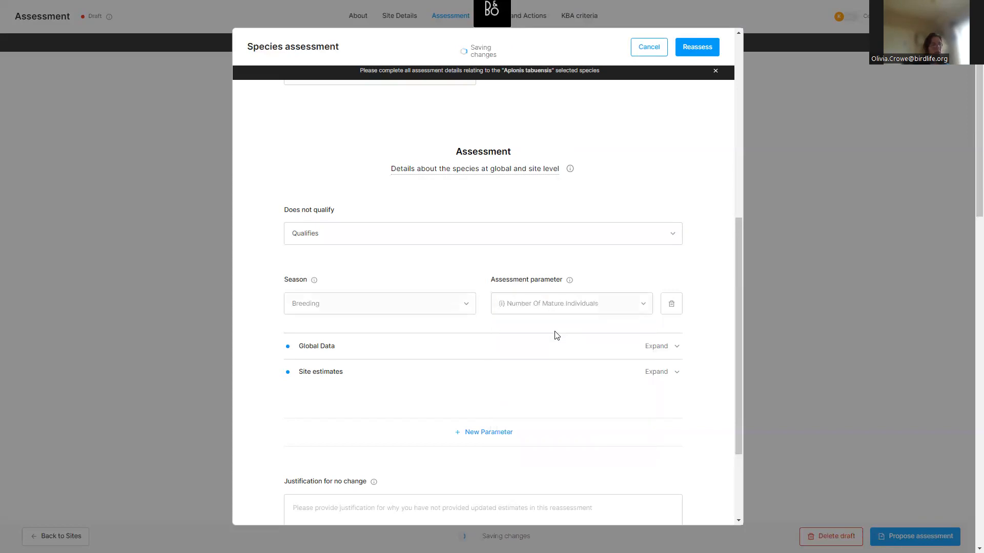
click(489, 432)
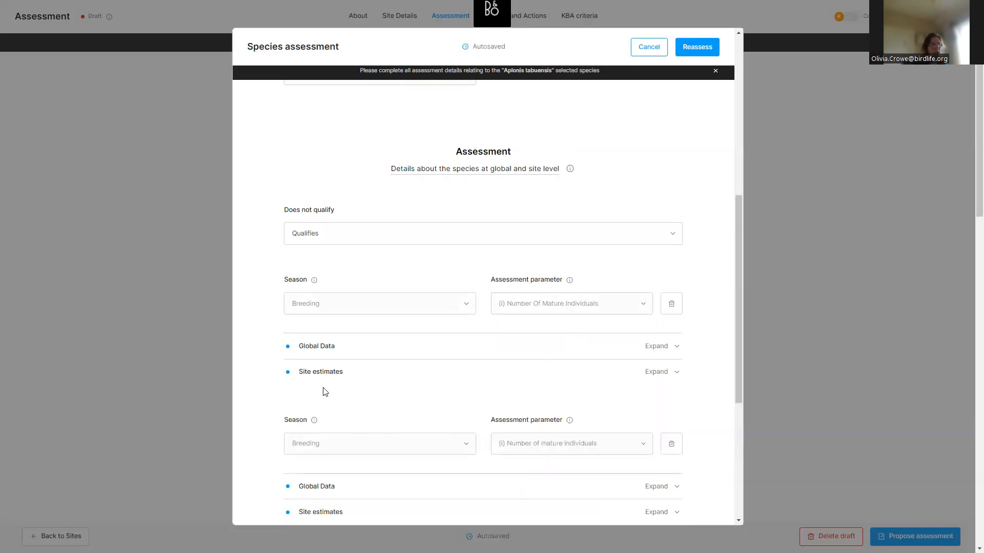
Step: Examine the first parameter's global data fields and the second parameter's site estimate fields
scroll(738, 397, down, 2)
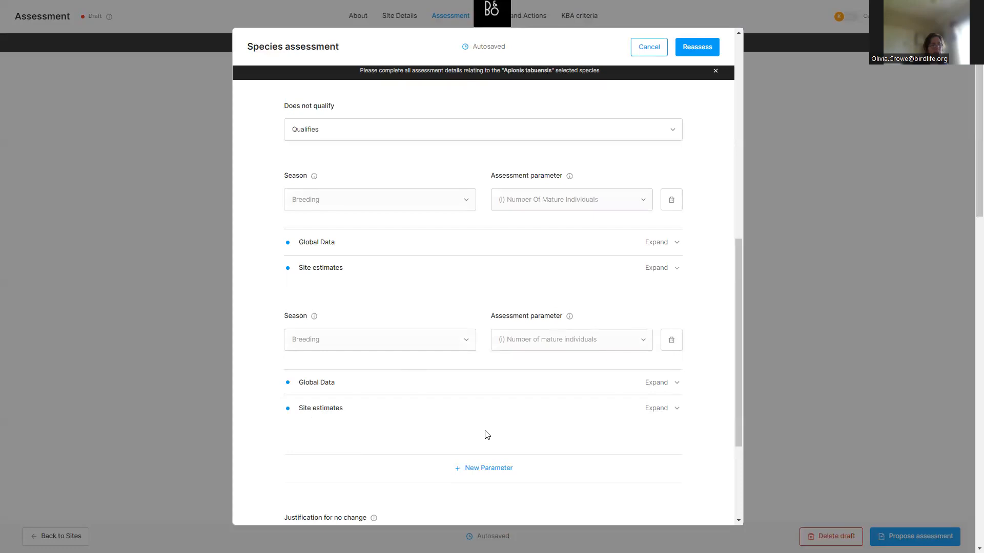
click(677, 244)
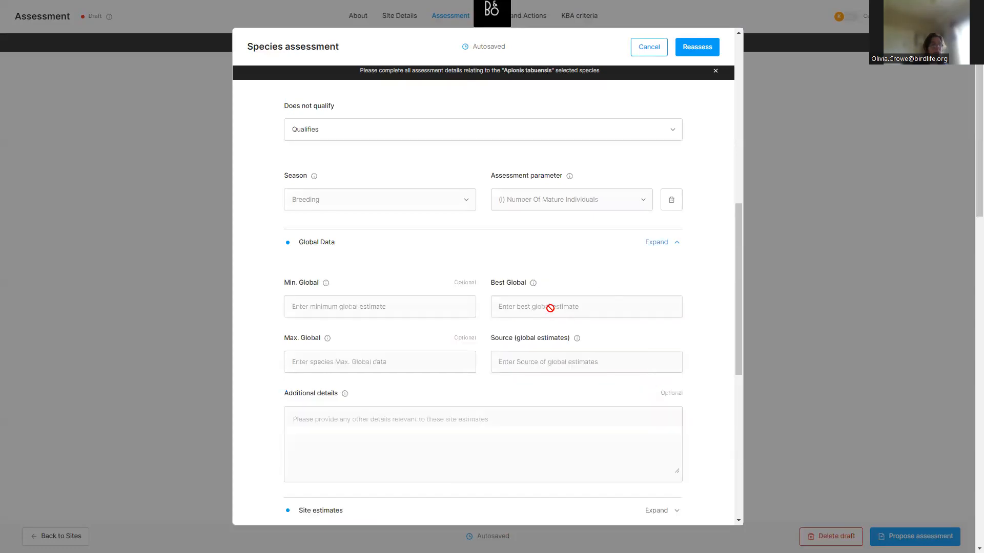
click(676, 243)
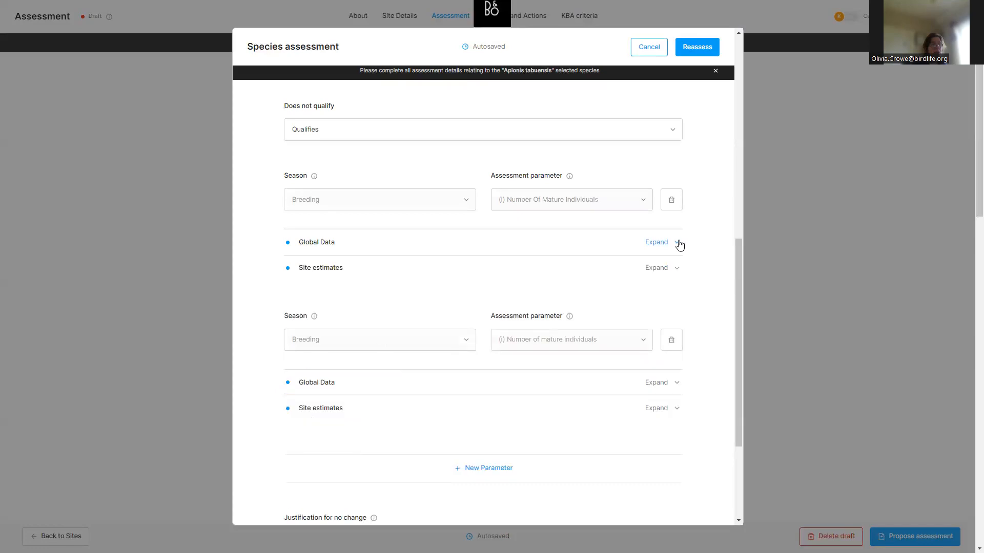
click(678, 412)
scroll(673, 413, down, 2)
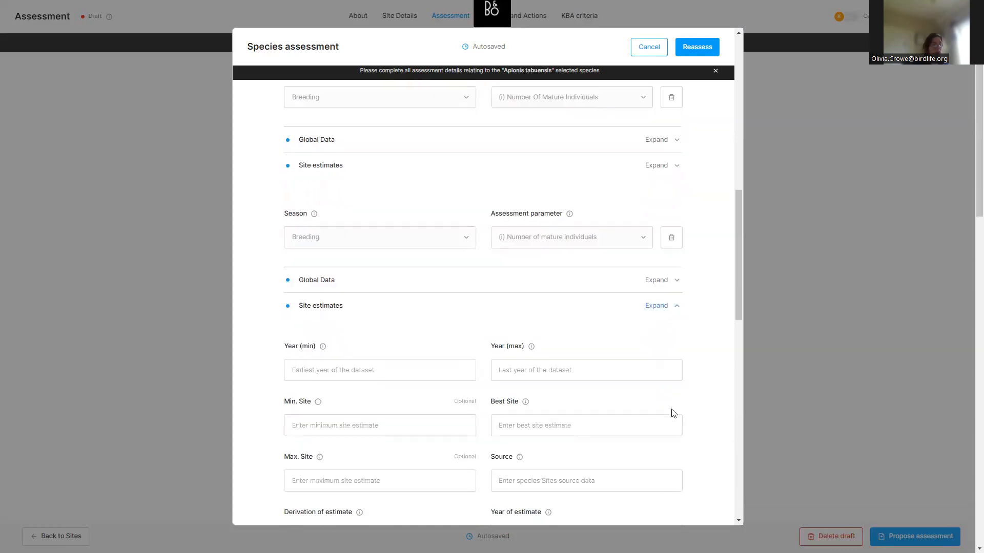
scroll(673, 412, down, 1)
click(359, 319)
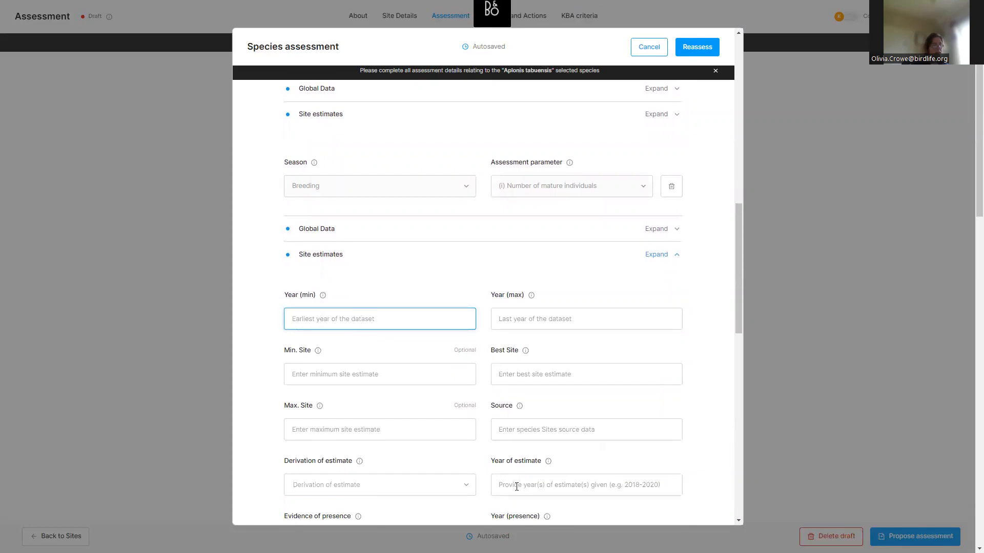
click(569, 375)
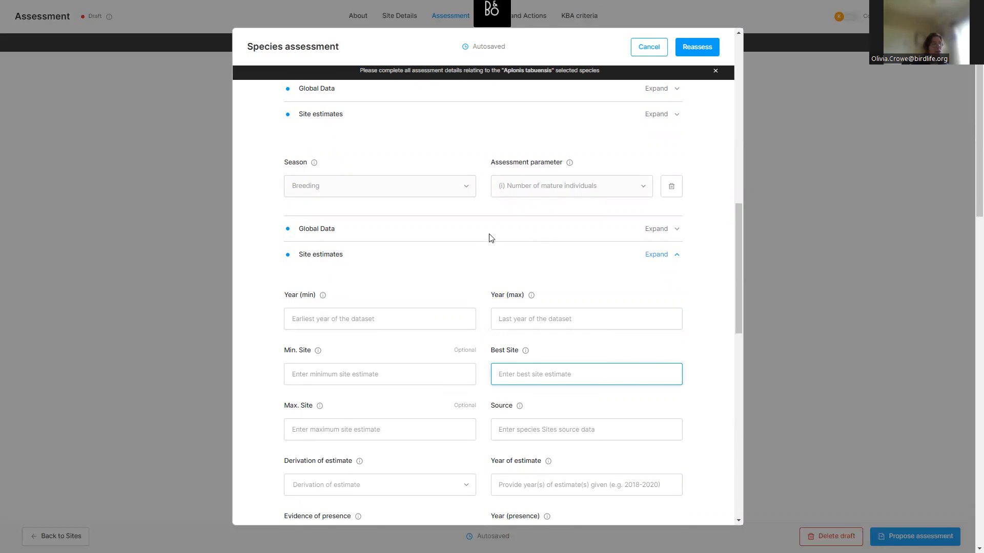
Step: Replace Qualifies with Taxonomic revision and Revision of global threshold as the reasons Aplonis tabuensis does not qualify
click(736, 325)
drag(737, 325, 752, 271)
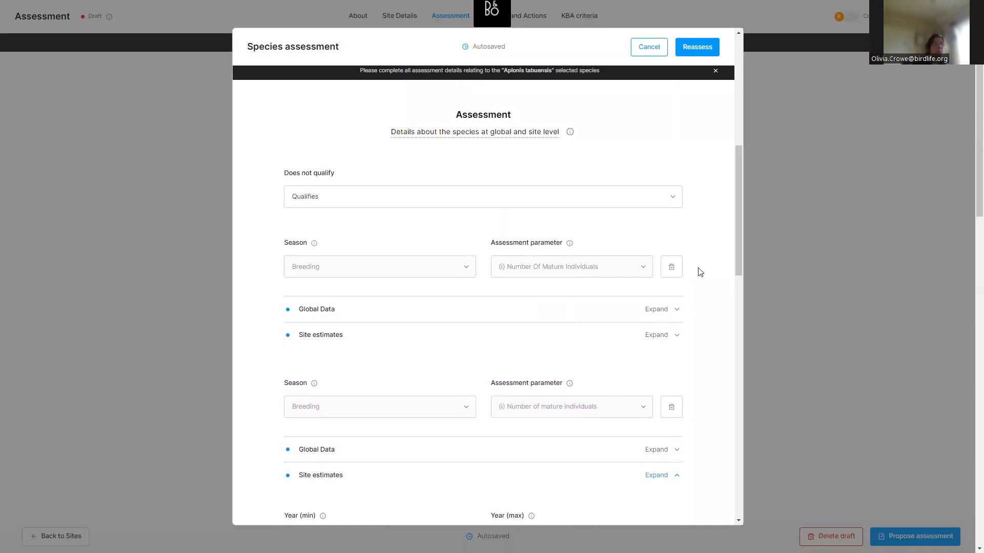
click(672, 200)
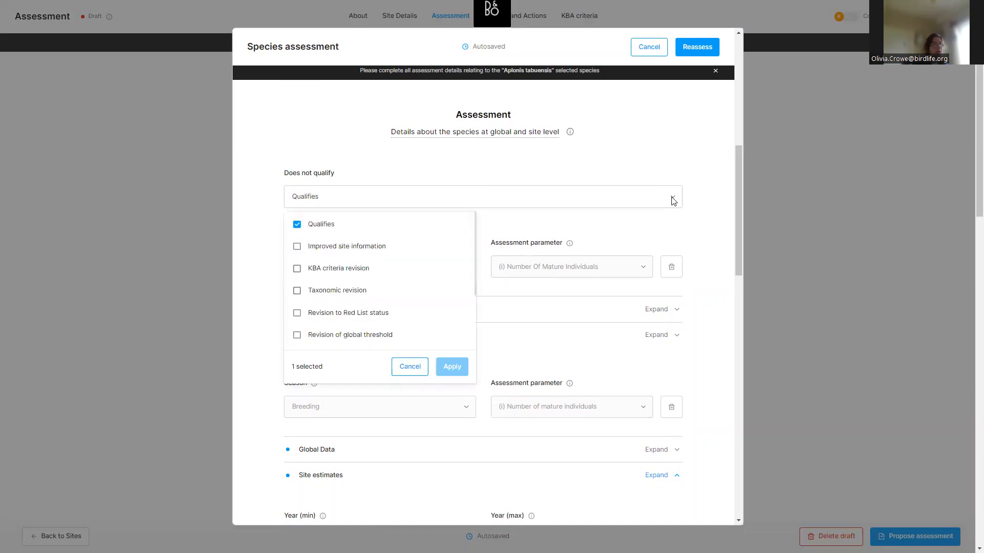
click(290, 225)
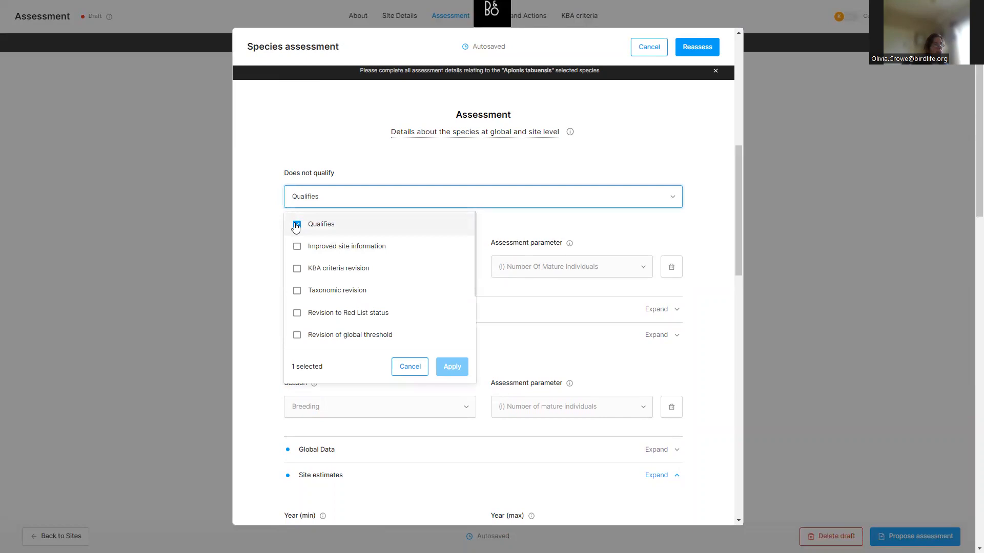
click(295, 292)
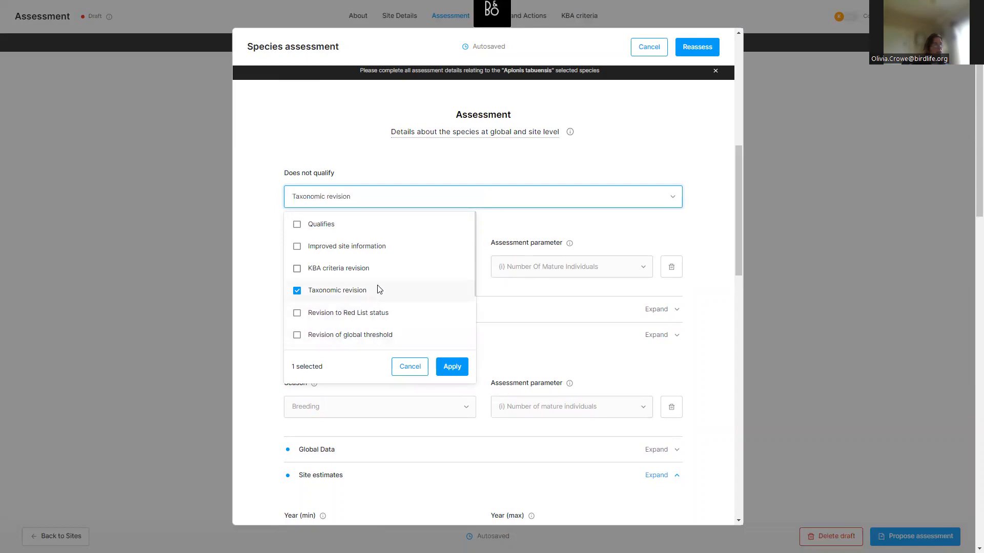
scroll(374, 291, down, 2)
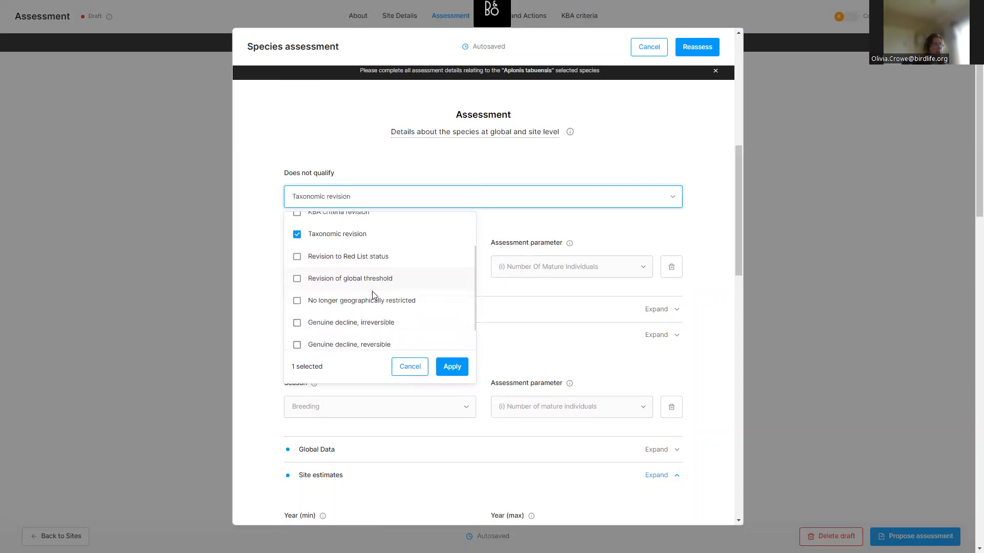
scroll(374, 295, down, 1)
scroll(375, 295, up, 1)
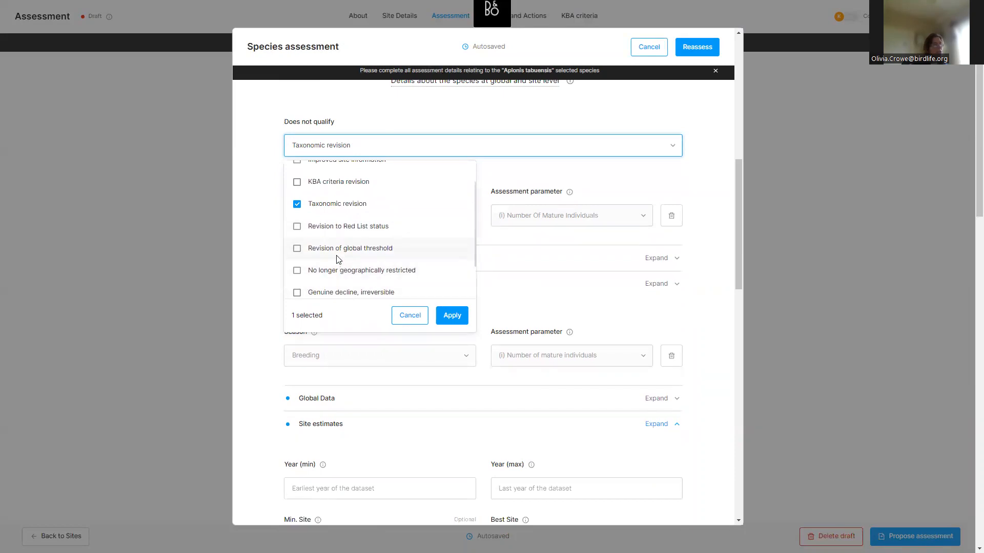
scroll(417, 253, up, 1)
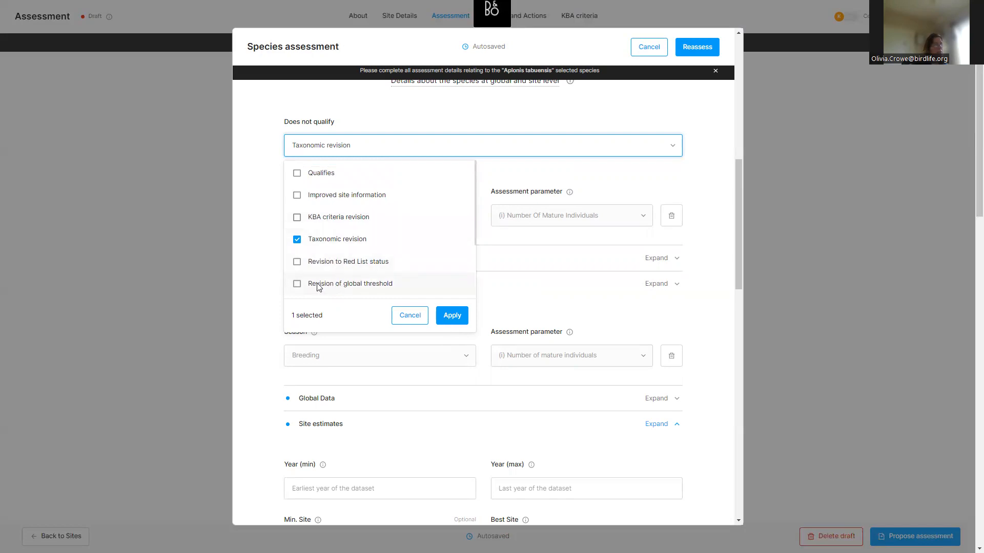
click(297, 283)
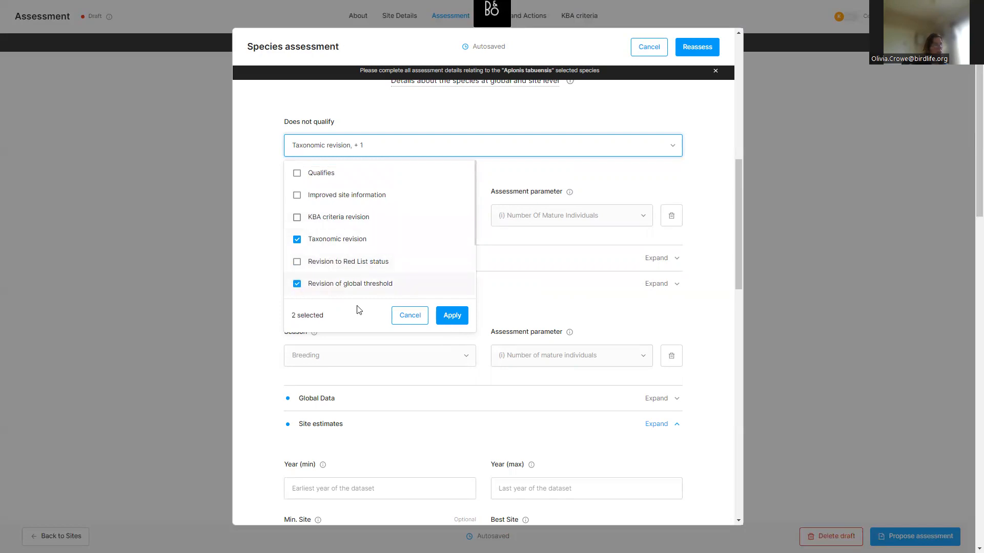
click(451, 316)
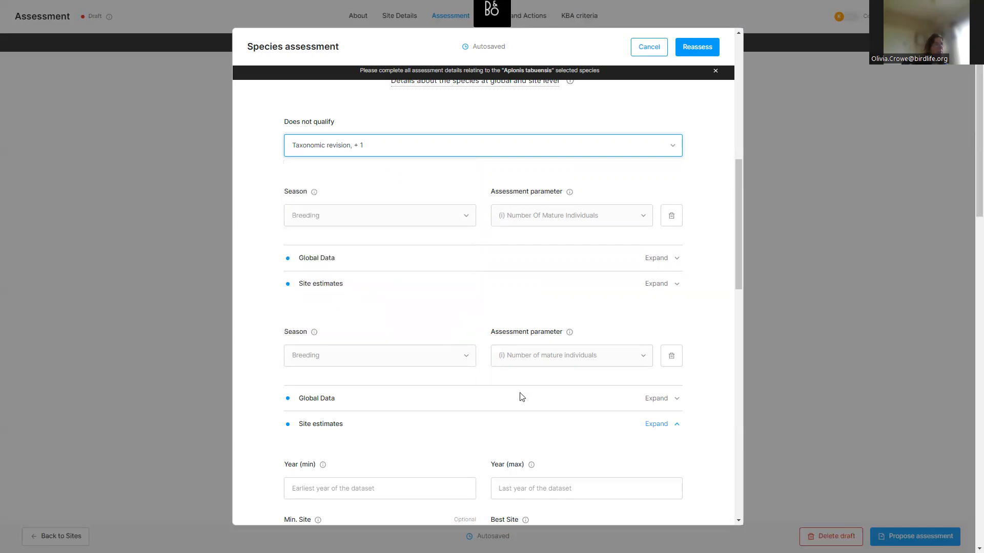
Step: Submit the reassessment of Aplonis tabuensis and check its last assessment date among the existing triggers
drag(738, 286, 742, 21)
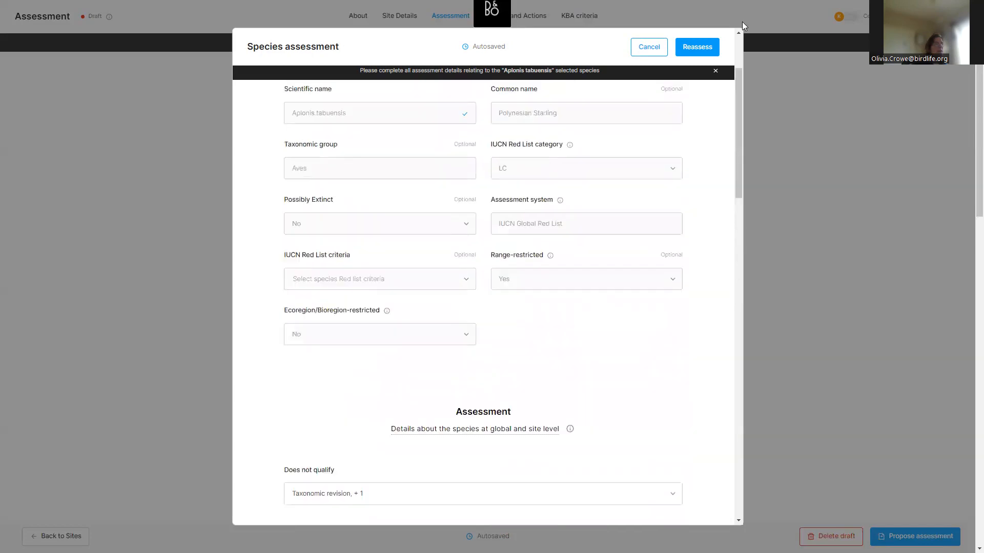
click(697, 46)
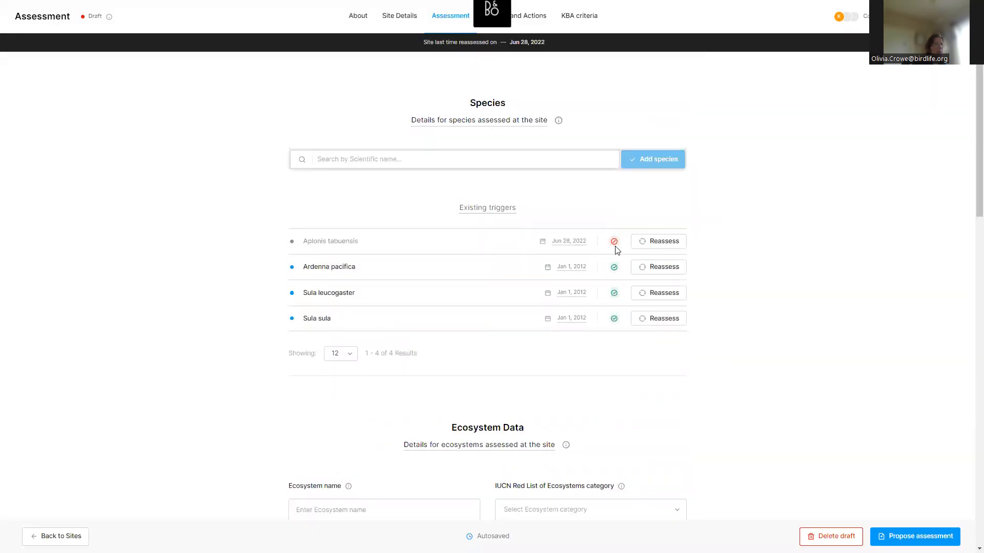
mouse_move(616, 247)
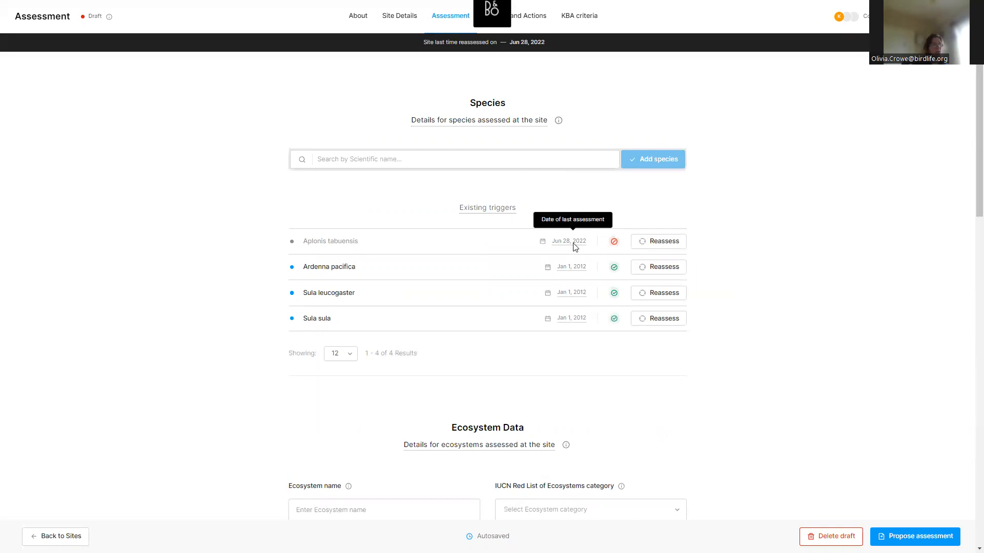
Step: Search for "aplonis", add Aplonis brunneicapillus as a new trigger species, and finish editing its assessment without entering further details
click(435, 164)
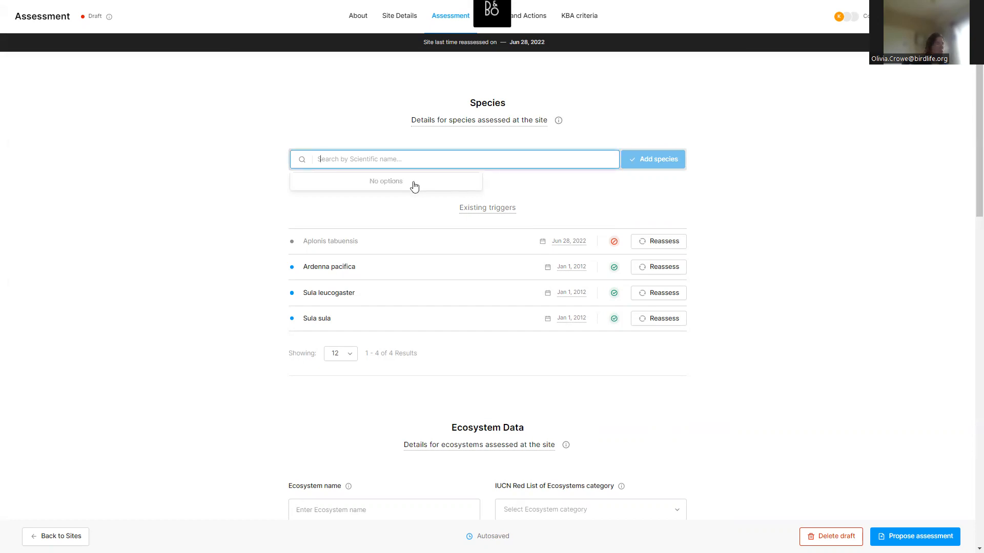
text(ap)
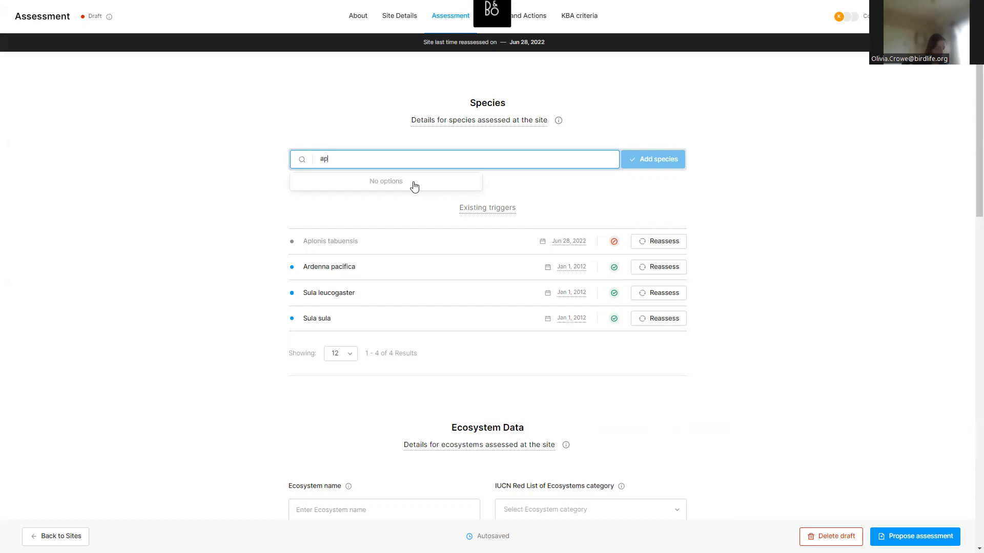
text(lonis)
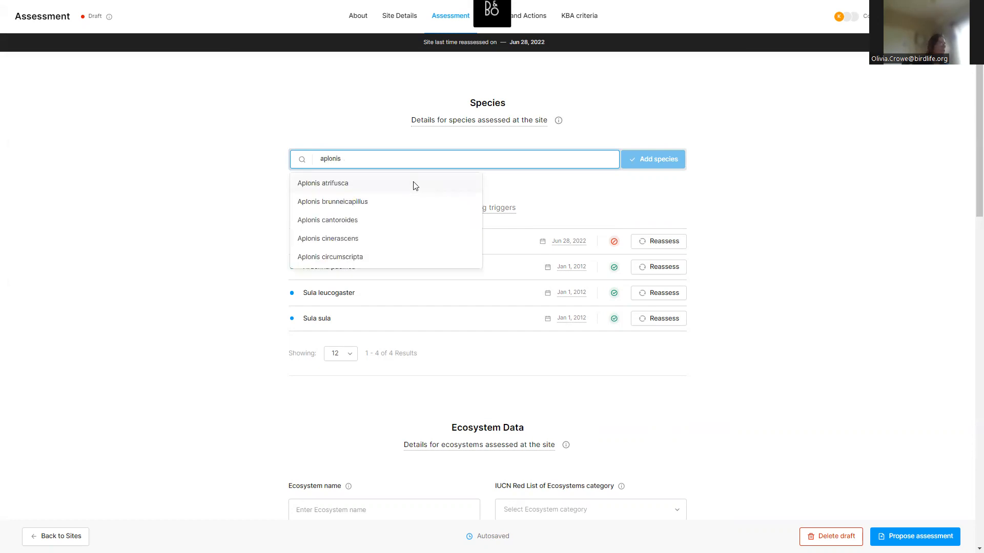
click(322, 205)
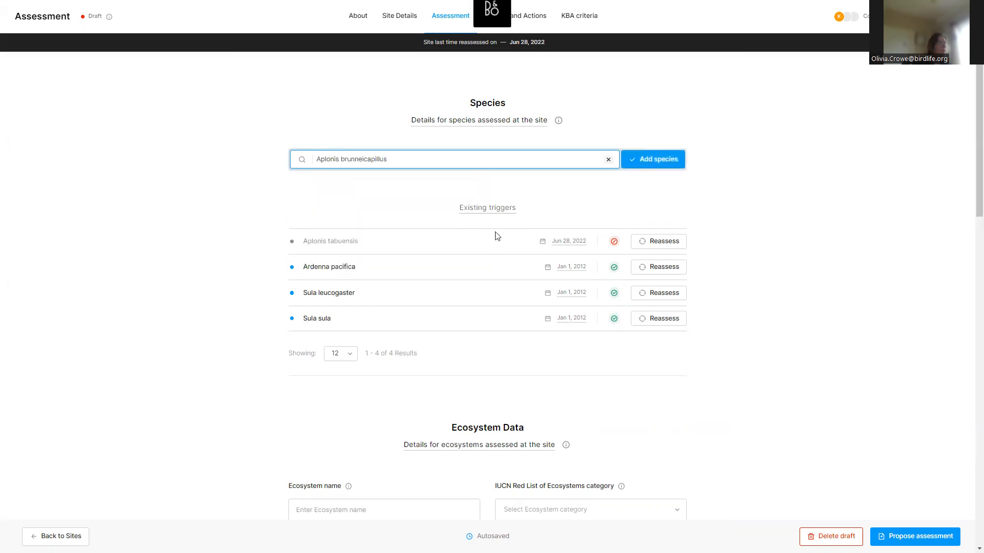
click(647, 157)
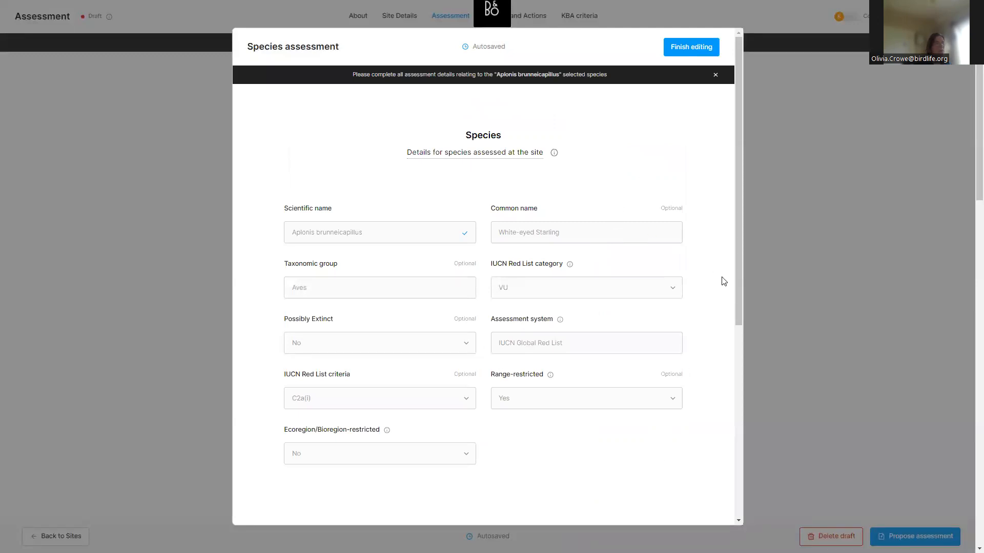
drag(737, 288, 748, 478)
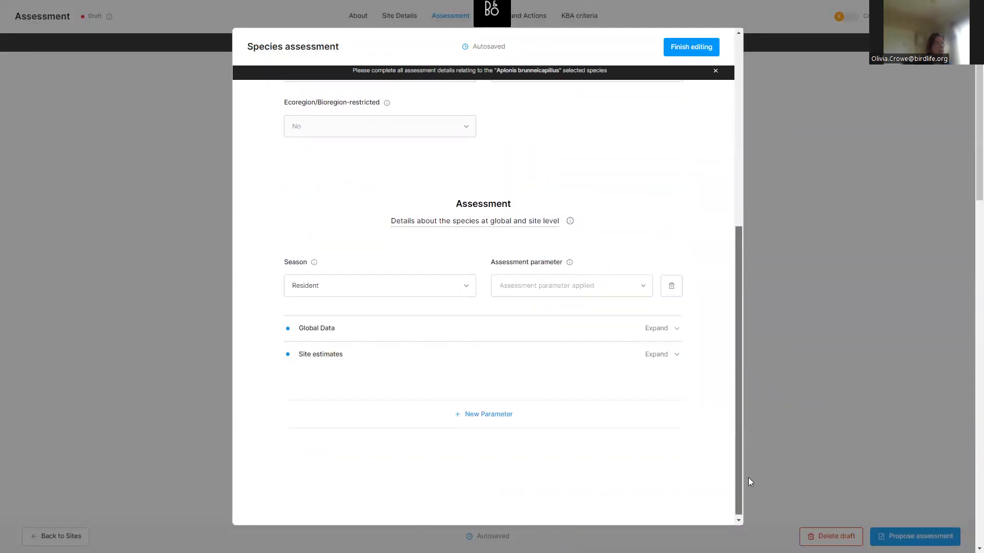
click(697, 51)
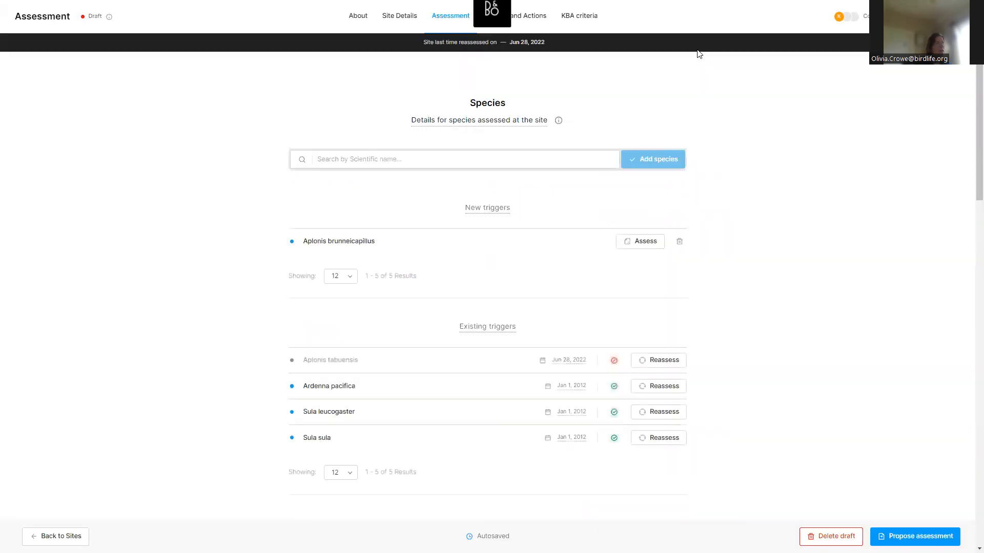